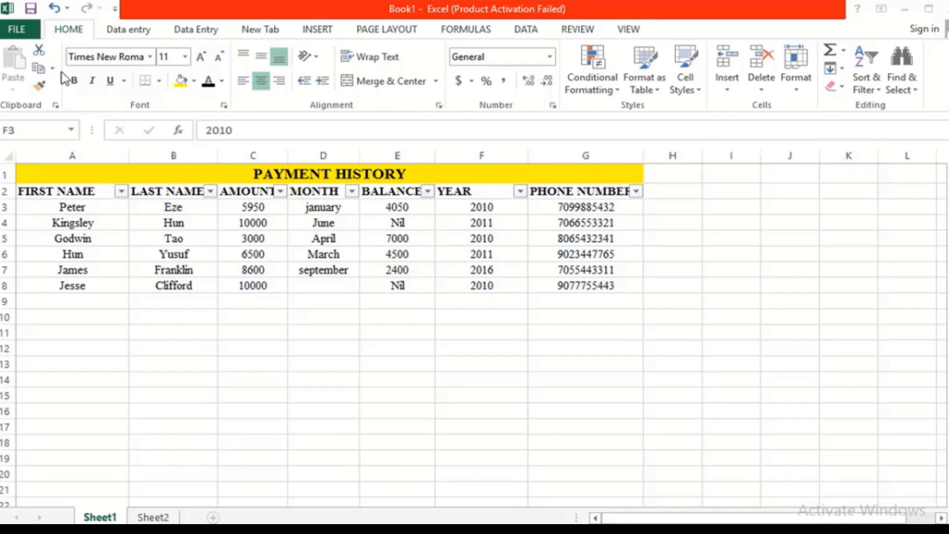
# Step: Turn off Protect Workbook Structure from the File Info page and return to the sheet
pyautogui.click(18, 30)
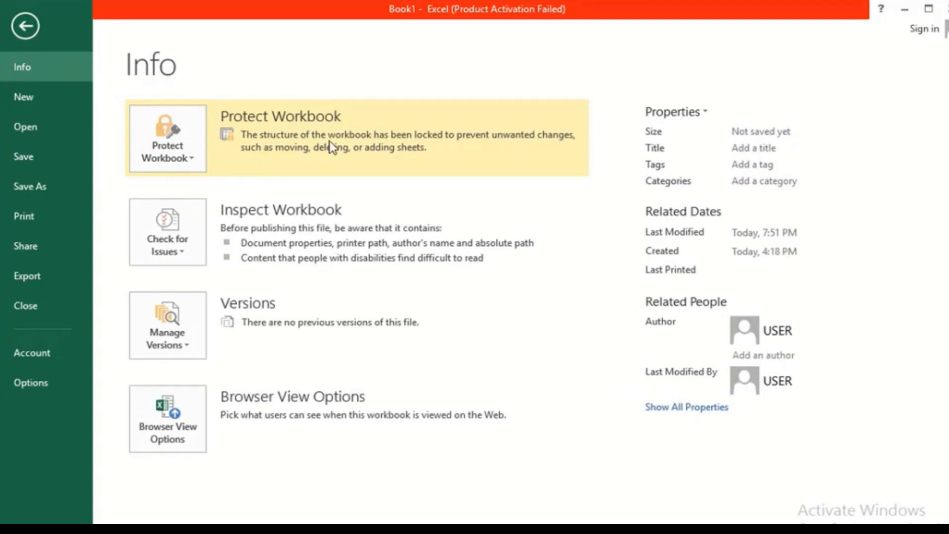
pyautogui.click(169, 150)
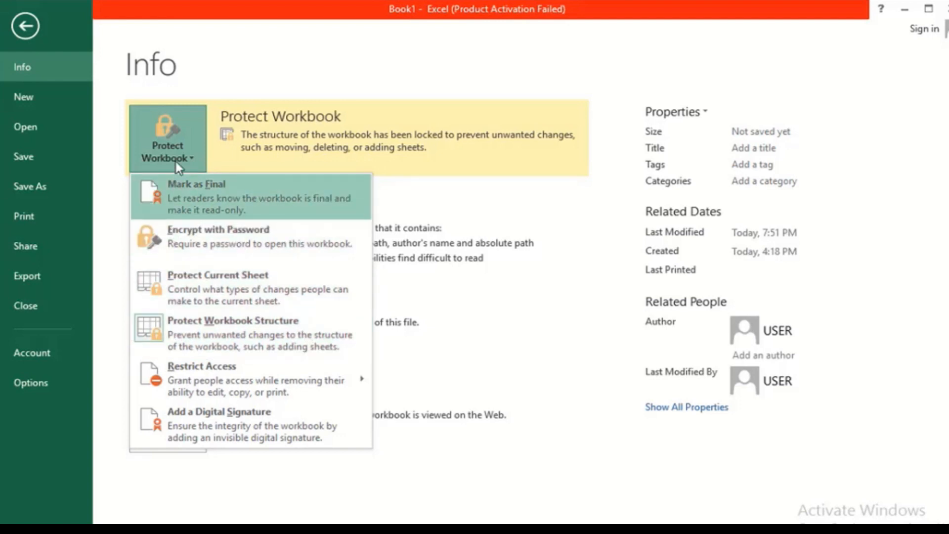
pyautogui.click(174, 139)
pyautogui.click(174, 134)
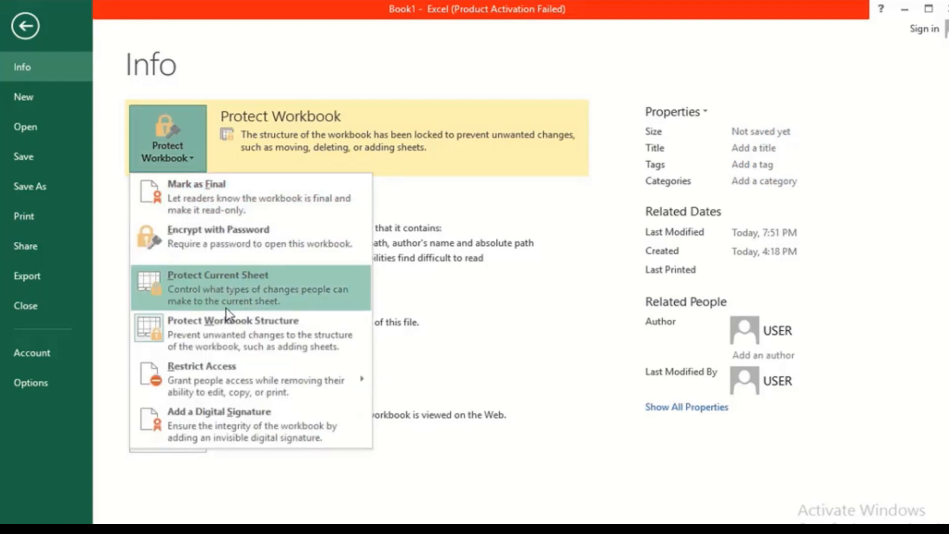
pyautogui.click(191, 329)
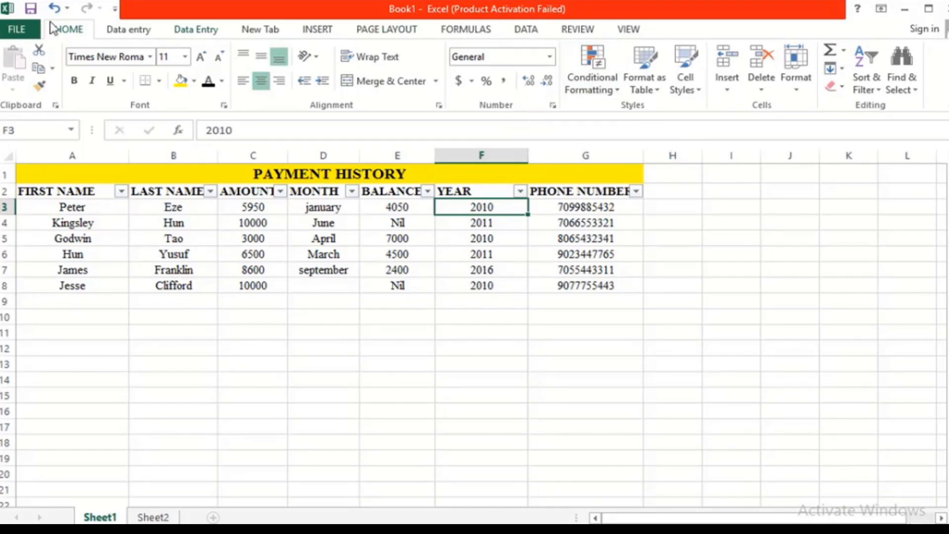
# Step: Re-enable Protect Workbook Structure with a password, entered and then confirmed
pyautogui.click(20, 29)
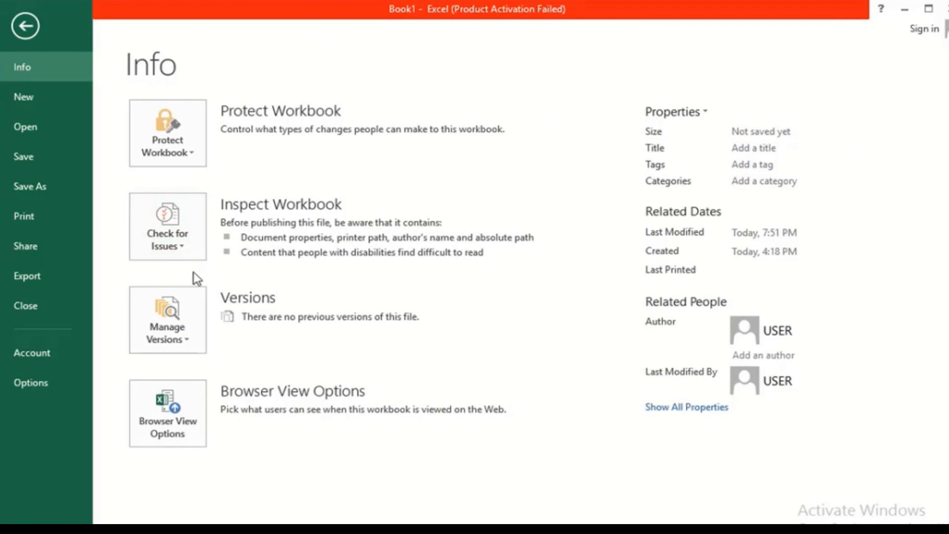
pyautogui.click(171, 139)
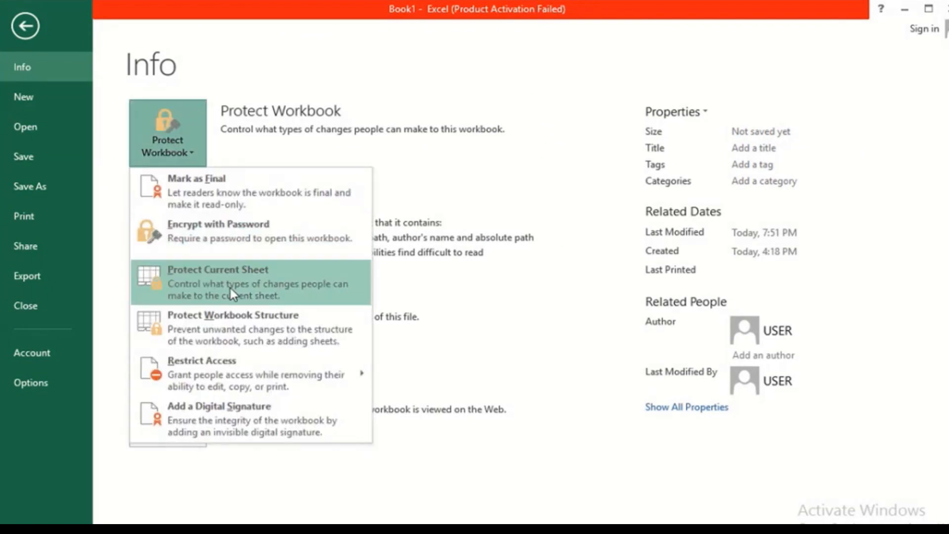
pyautogui.click(174, 322)
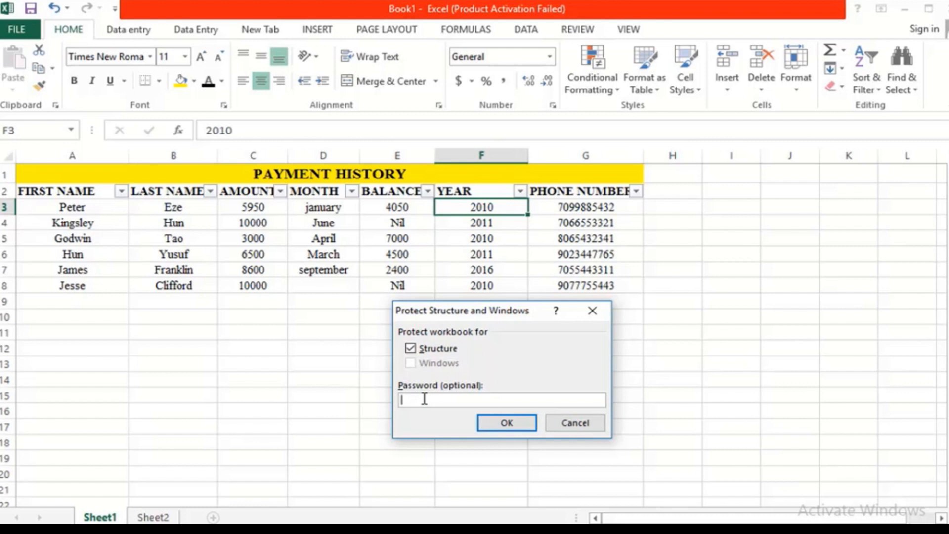
pyautogui.write('1234')
pyautogui.press('Return')
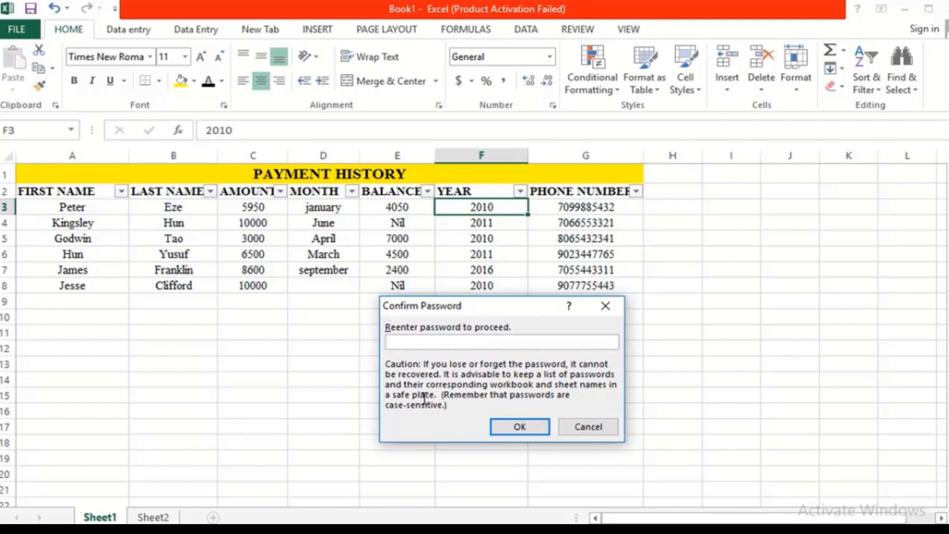
pyautogui.write('1234')
pyautogui.press('Return')
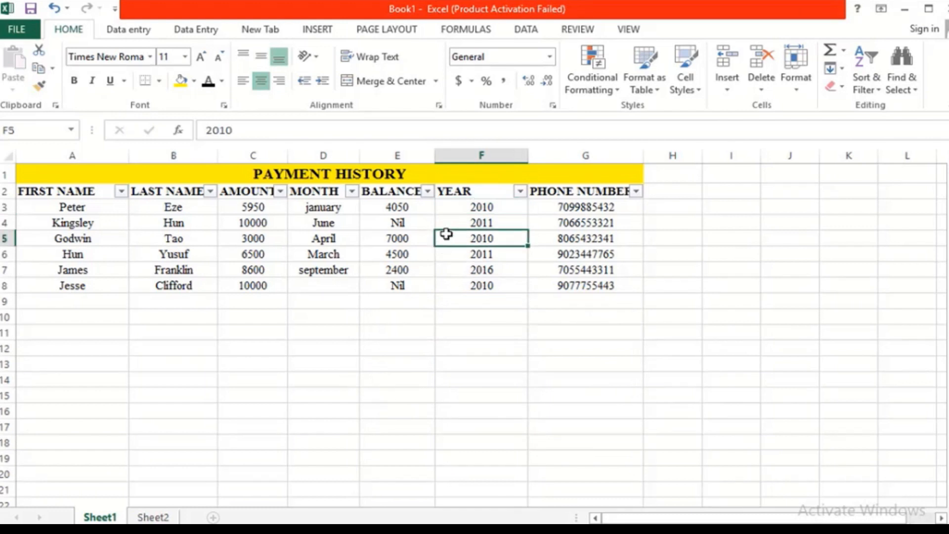
pyautogui.click(656, 284)
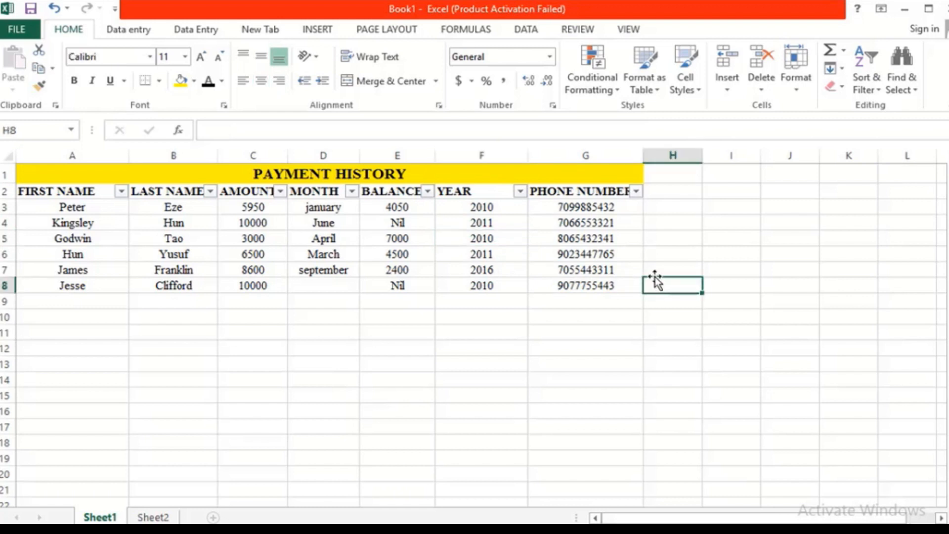
pyautogui.write('g')
pyautogui.press('BackSpace')
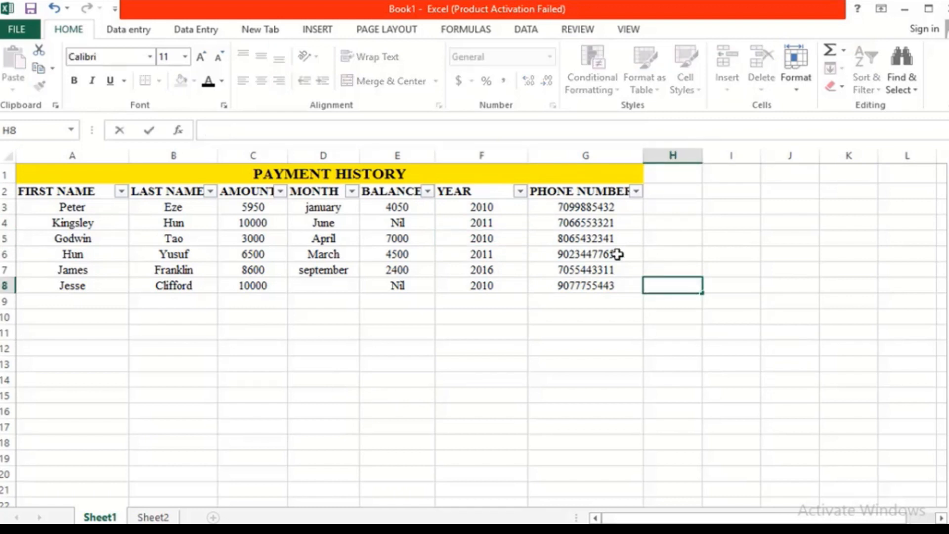
pyautogui.click(120, 35)
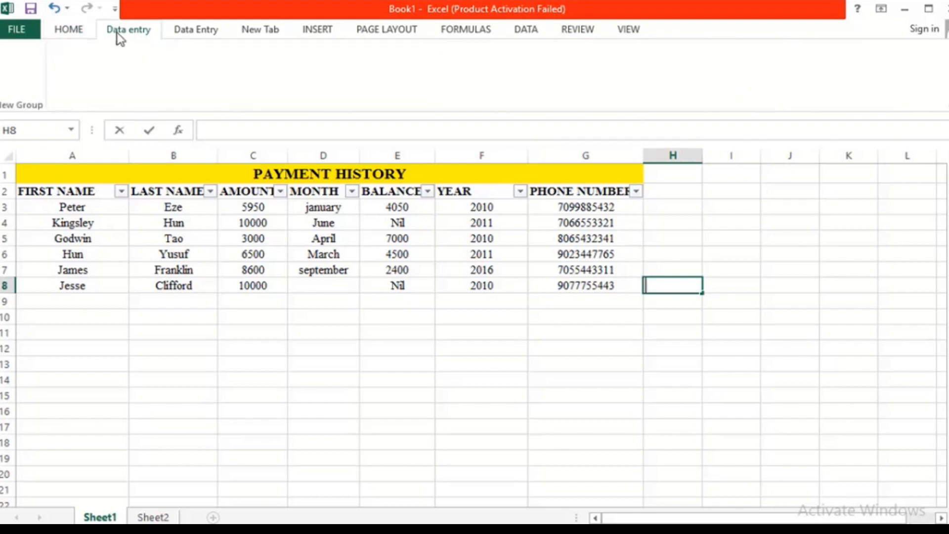
pyautogui.click(79, 26)
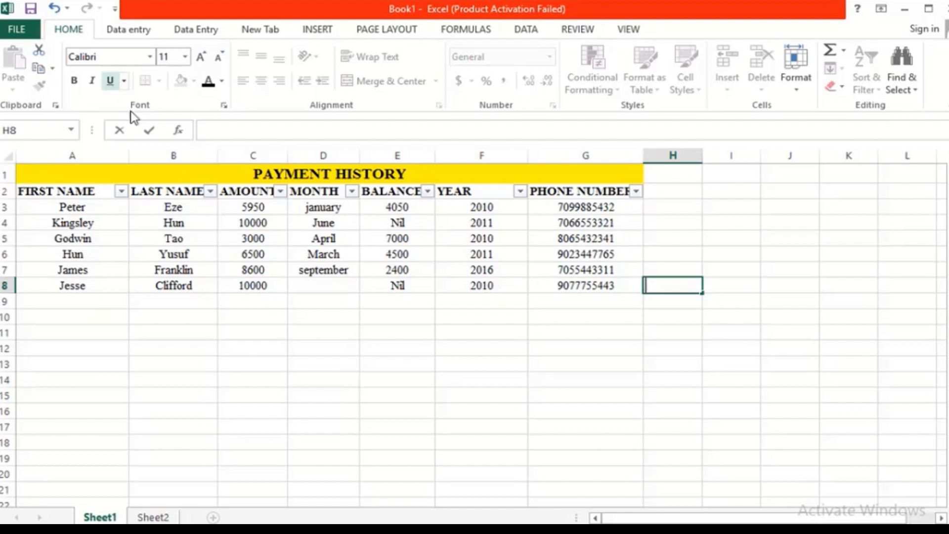
# Step: Set the Locked protection option on PAYMENT HISTORY cells A1:G8 via Format Cells
pyautogui.moveTo(23, 168); pyautogui.dragTo(411, 284)
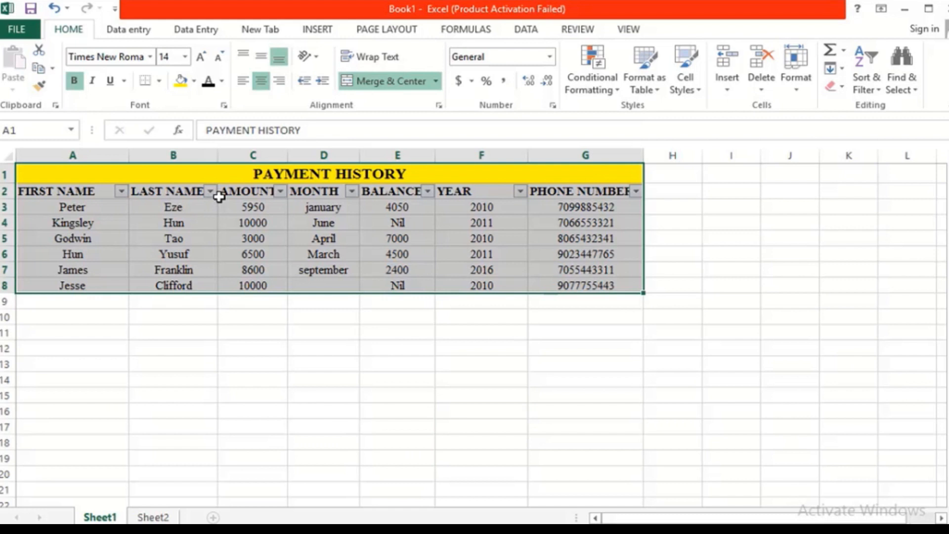
pyautogui.rightClick(329, 199)
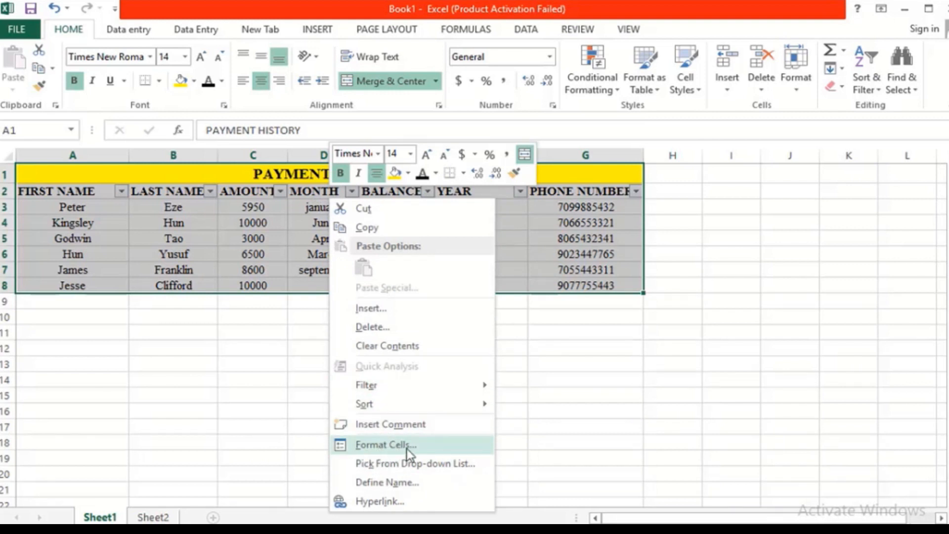
pyautogui.click(363, 446)
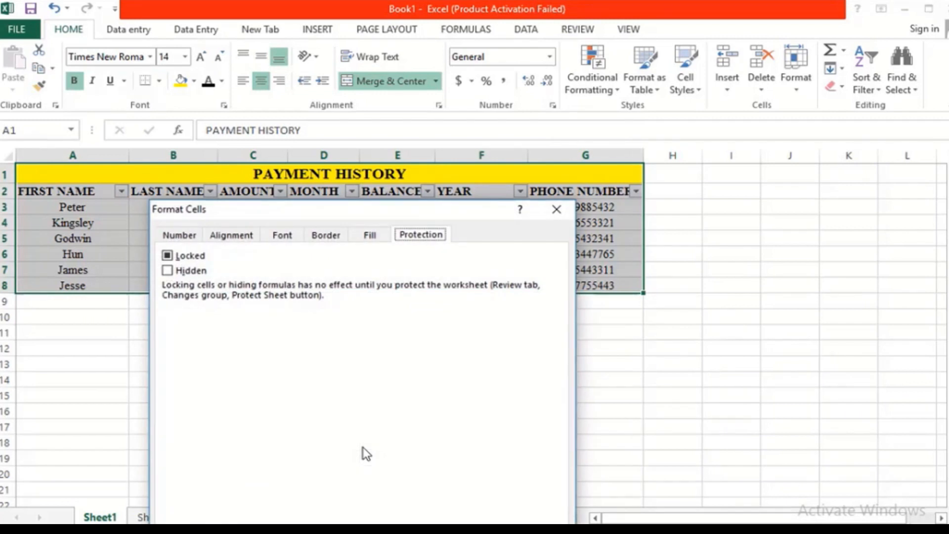
pyautogui.click(170, 257)
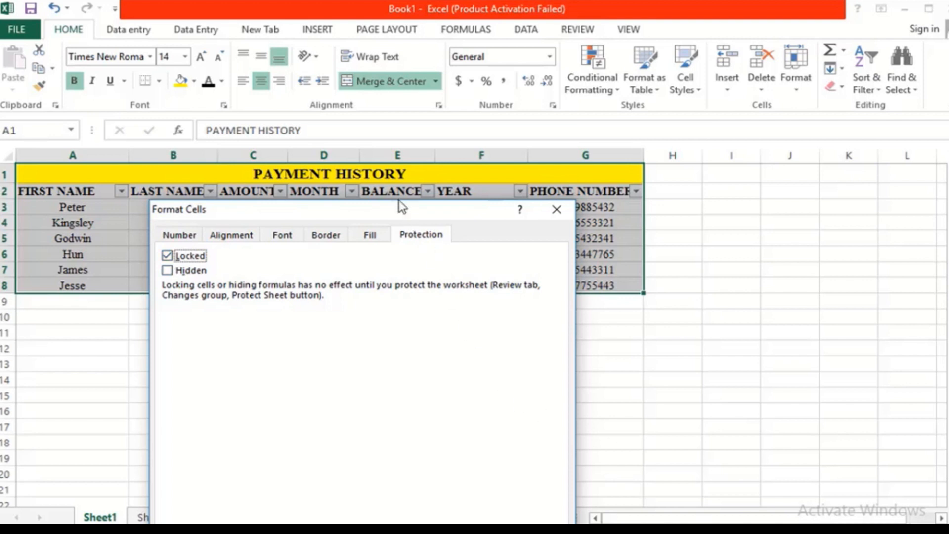
pyautogui.moveTo(399, 204); pyautogui.dragTo(381, 137)
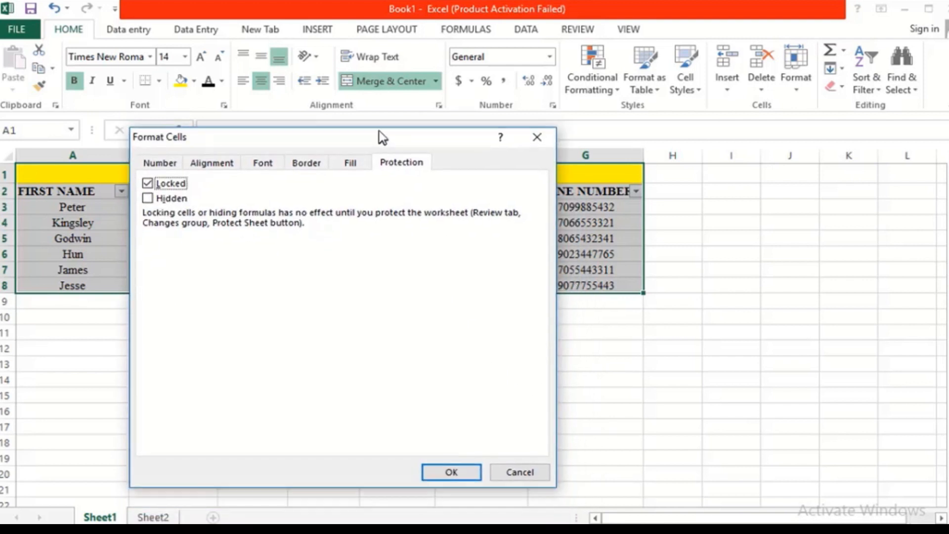
pyautogui.click(452, 471)
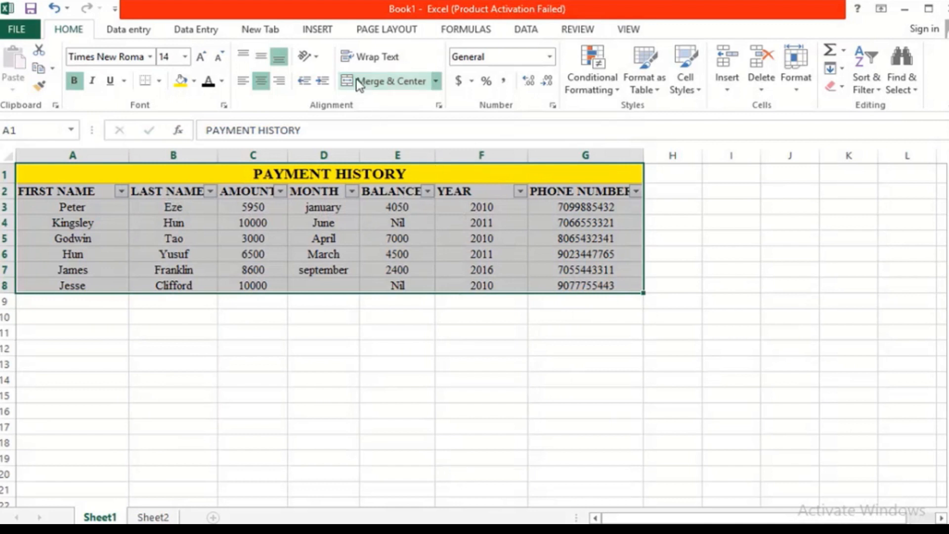
# Step: Protect Sheet1 from the Review tab with a password, entered twice to confirm
pyautogui.click(577, 29)
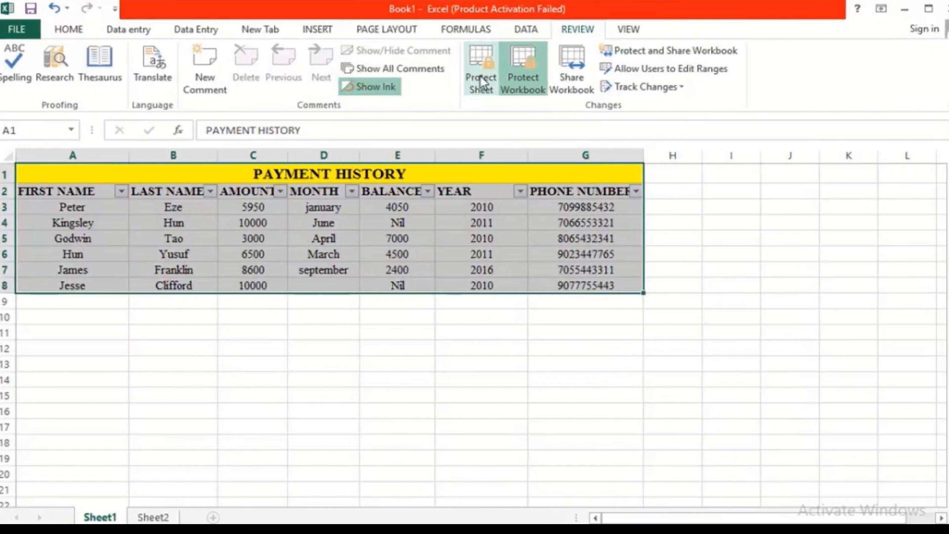
pyautogui.click(479, 75)
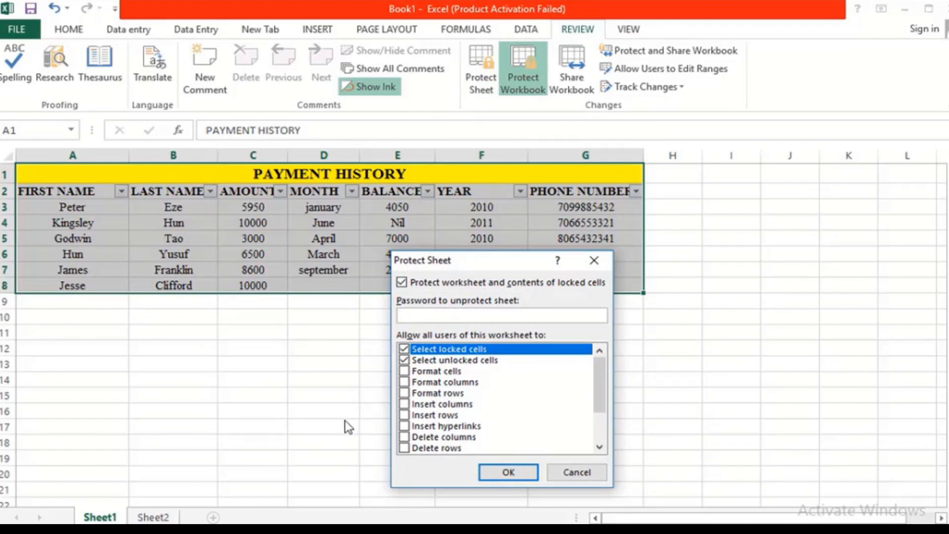
pyautogui.write('1234')
pyautogui.press('Return')
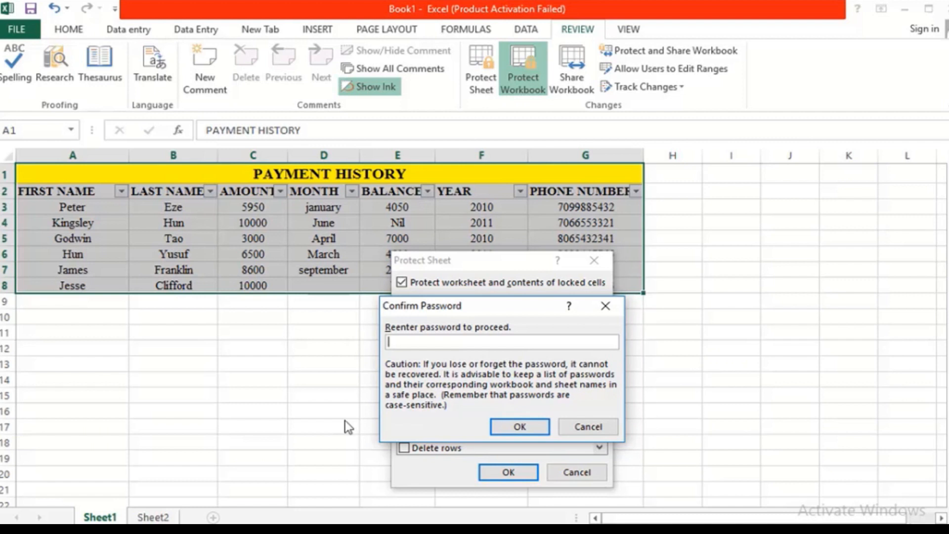
pyautogui.write('1234')
pyautogui.press('Return')
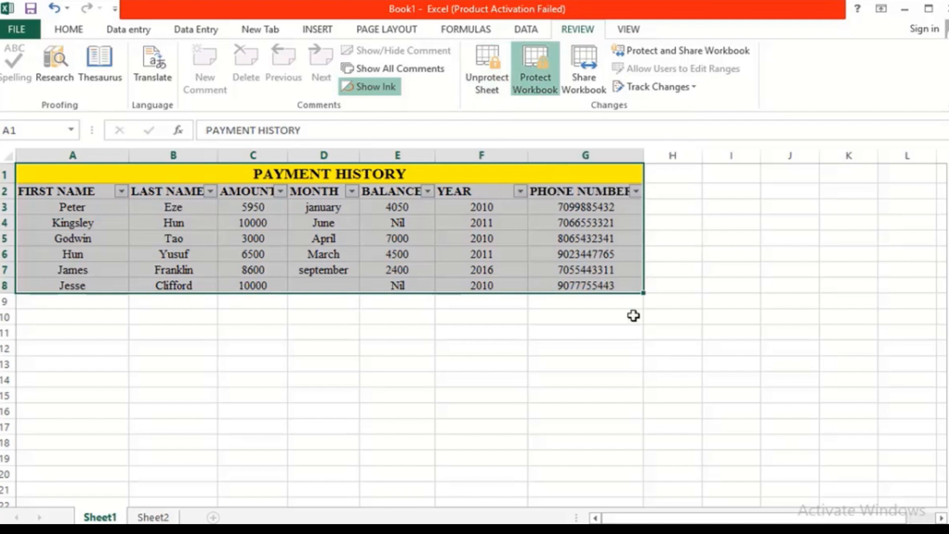
pyautogui.click(686, 283)
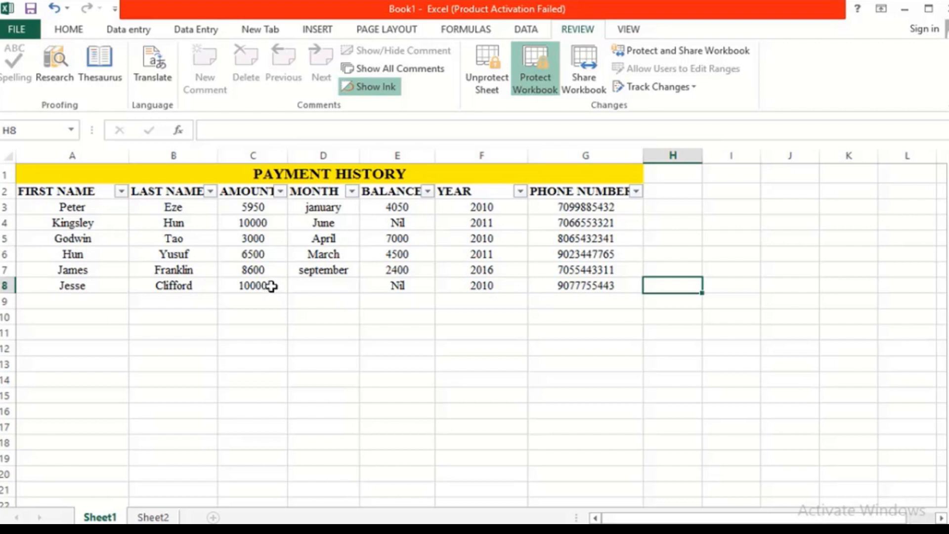
pyautogui.click(271, 286)
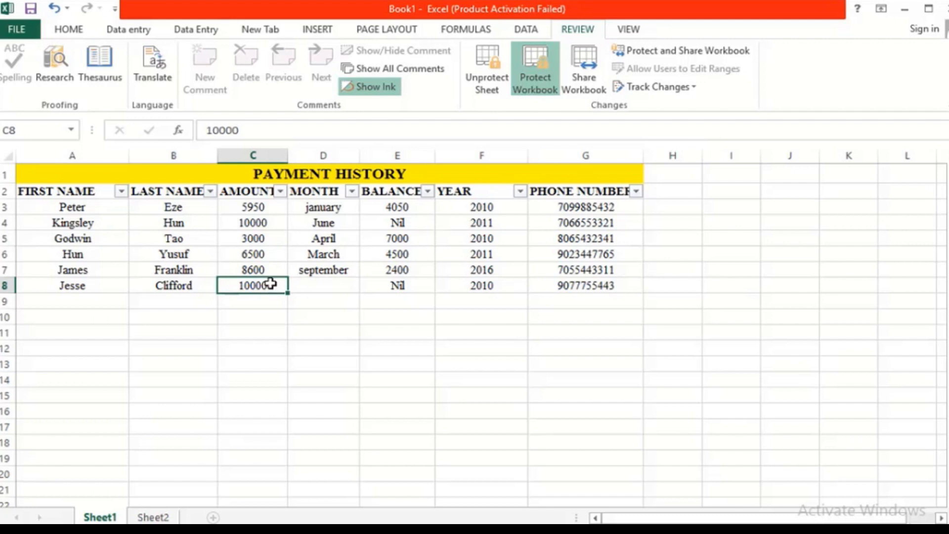
pyautogui.doubleClick(271, 284)
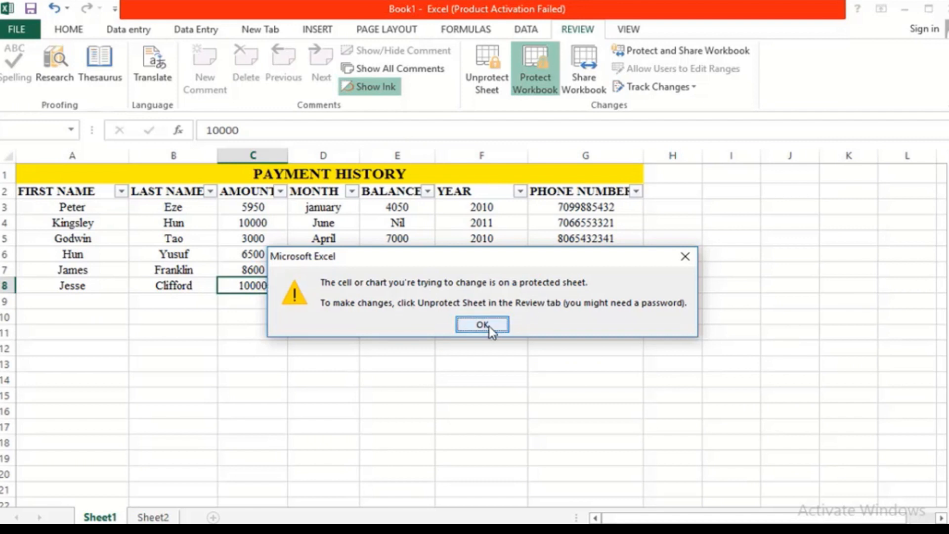
pyautogui.click(690, 256)
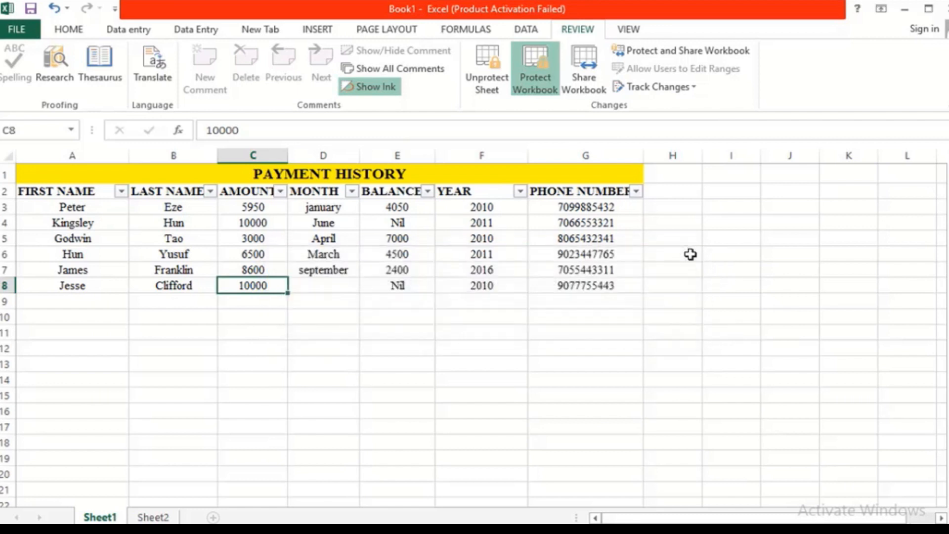
pyautogui.click(310, 288)
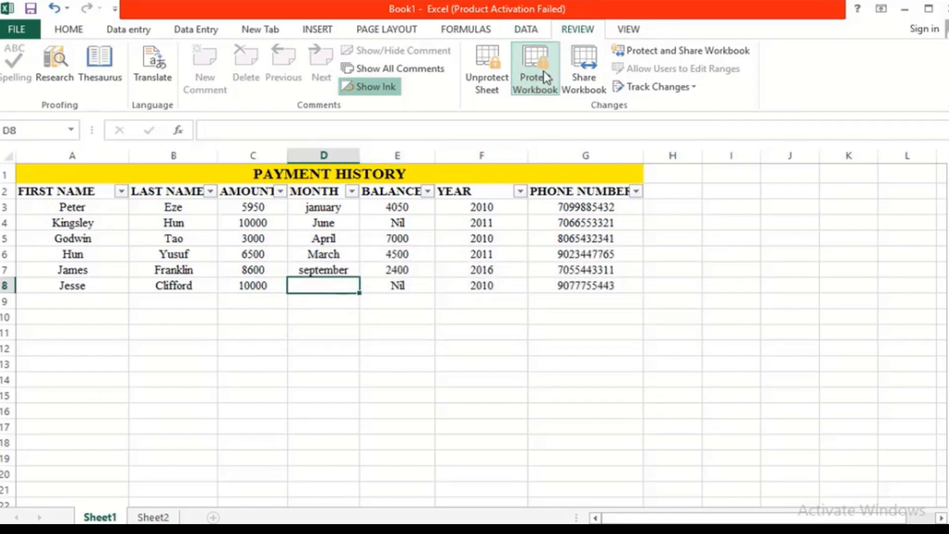
# Step: Start Unprotect Sheet and enter the sheet's password
pyautogui.click(482, 66)
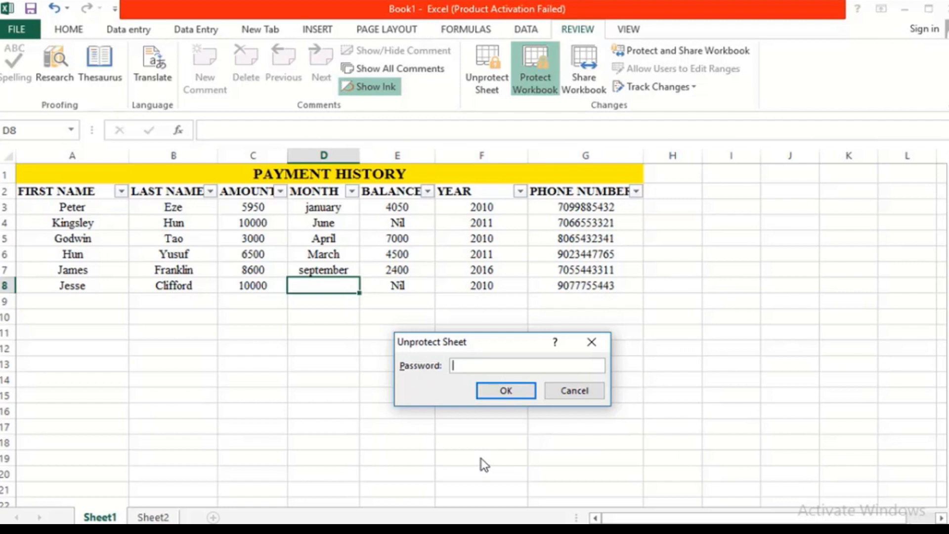
pyautogui.write('1234')
# Step: Confirm the unprotect password and change C8's AMOUNT from 10000 to 9000
pyautogui.press('Return')
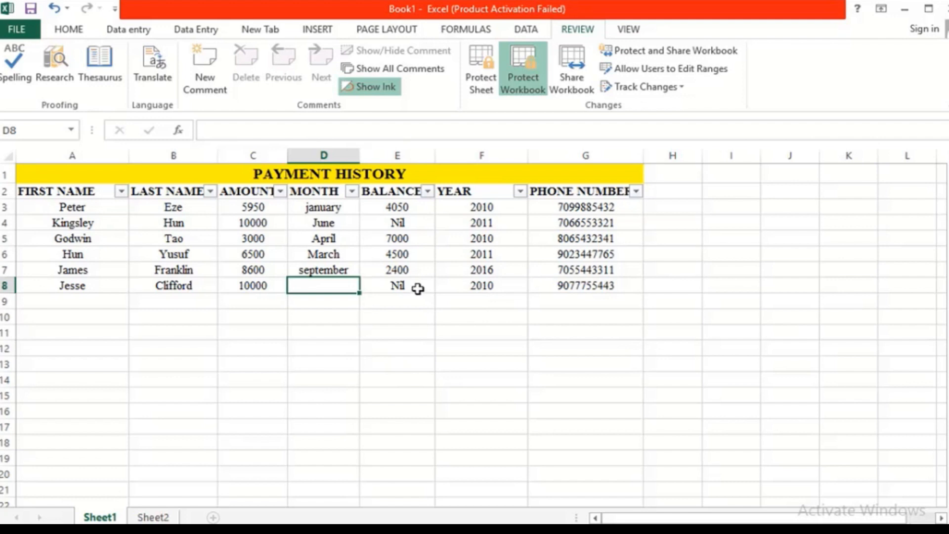
pyautogui.click(271, 284)
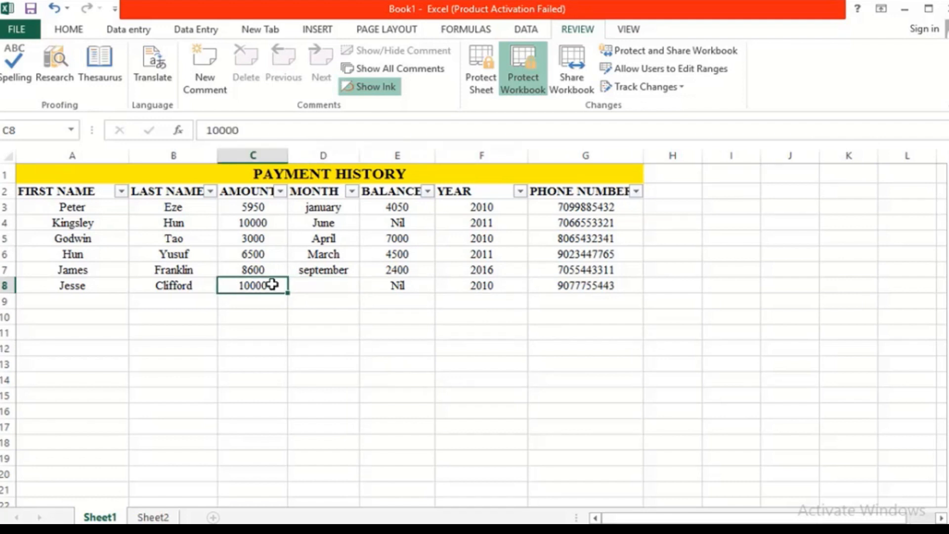
pyautogui.write('9')
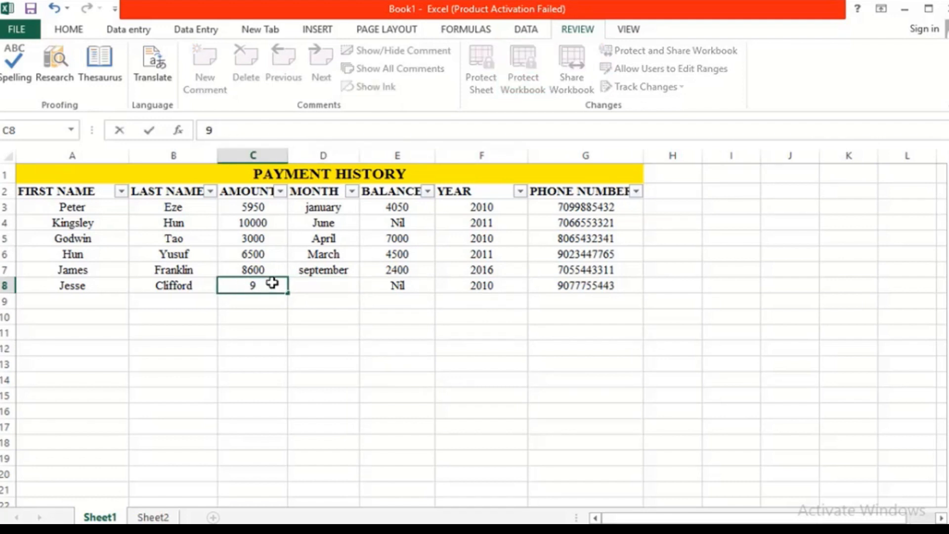
pyautogui.write('000')
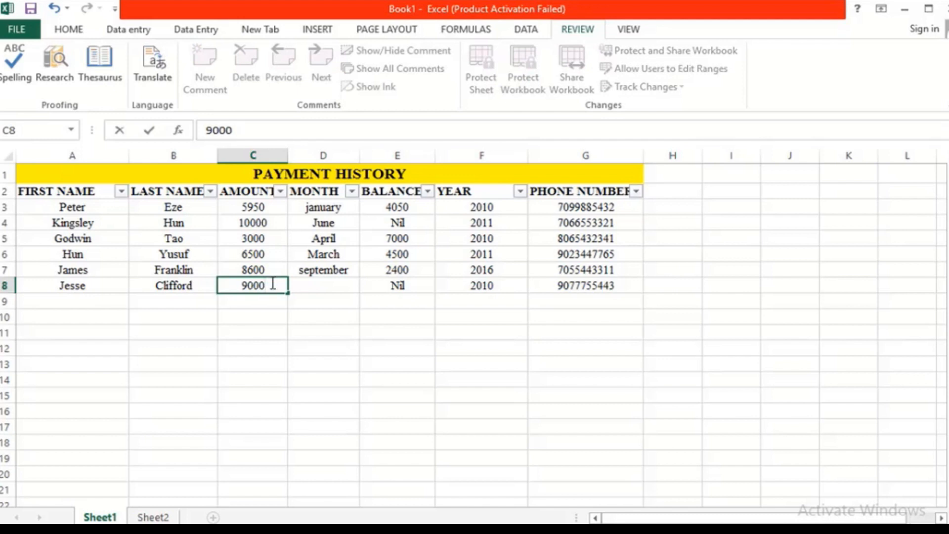
pyautogui.press('Return')
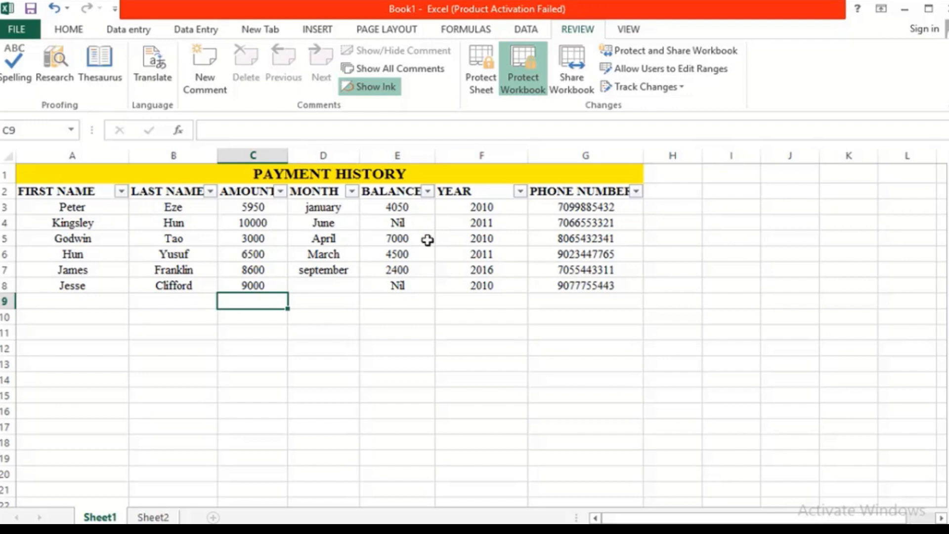
# Step: Clear the Locked option on all PAYMENT HISTORY cells A1:G8 via Format Cells
pyautogui.click(72, 202)
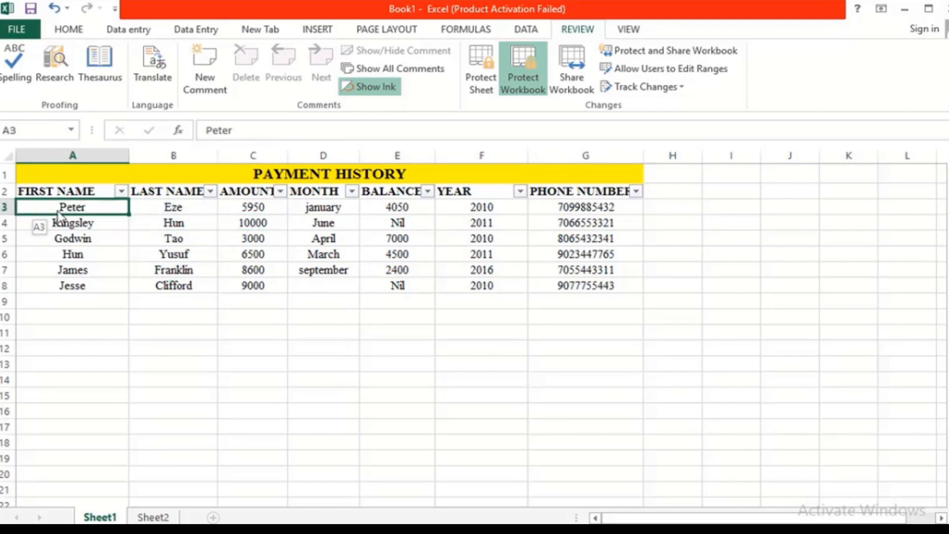
pyautogui.moveTo(22, 192); pyautogui.dragTo(393, 282)
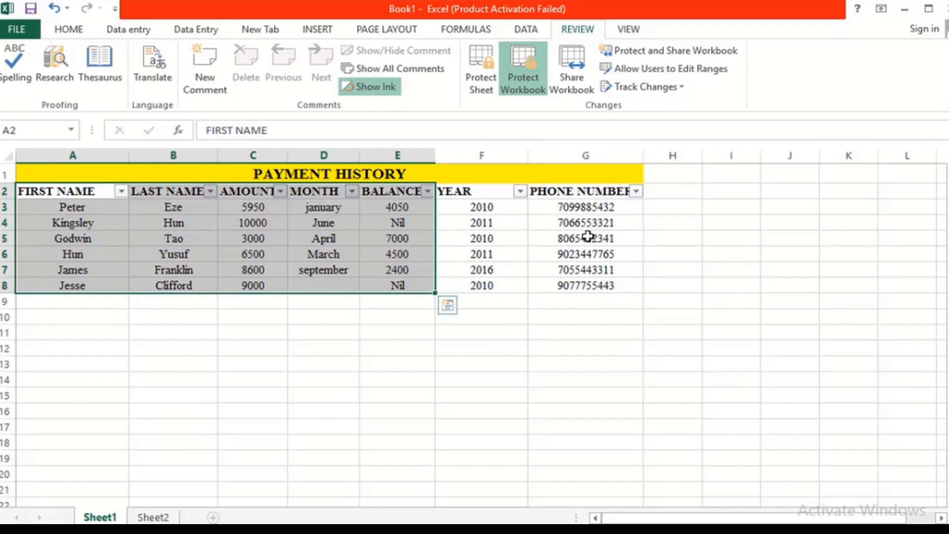
pyautogui.click(566, 311)
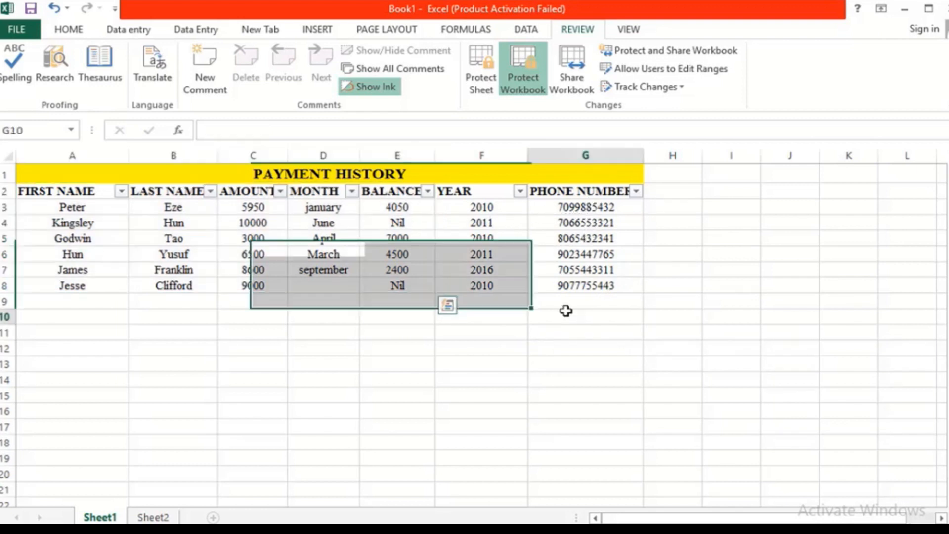
pyautogui.click(27, 178)
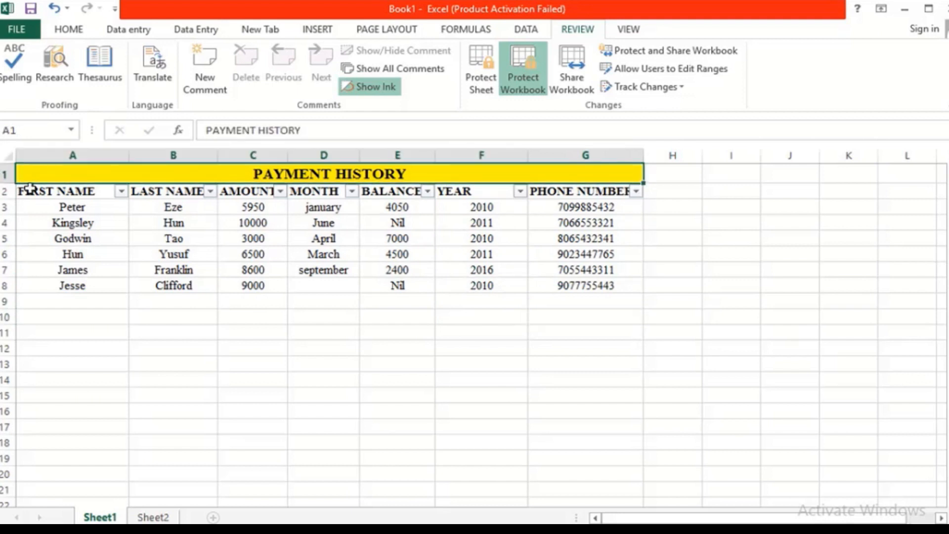
pyautogui.moveTo(29, 188); pyautogui.dragTo(395, 290)
pyautogui.rightClick(387, 182)
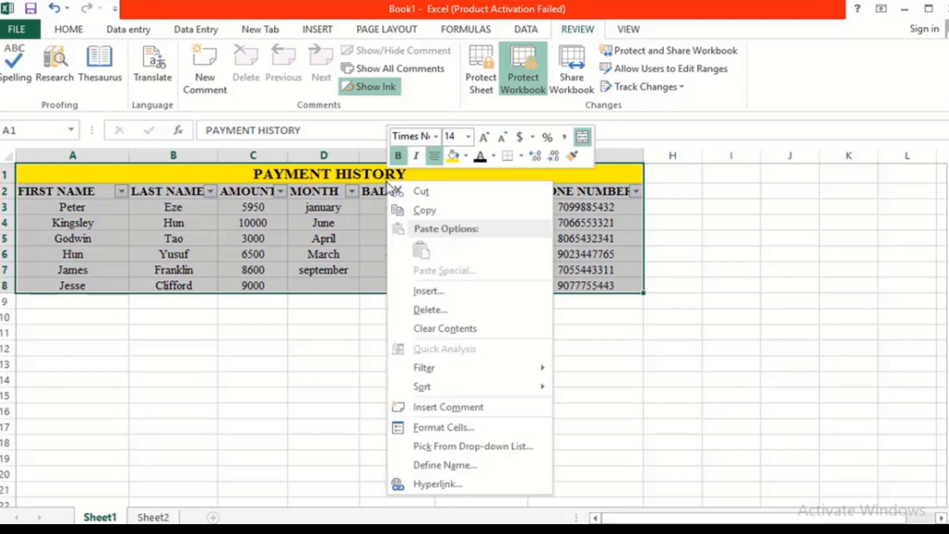
pyautogui.click(444, 426)
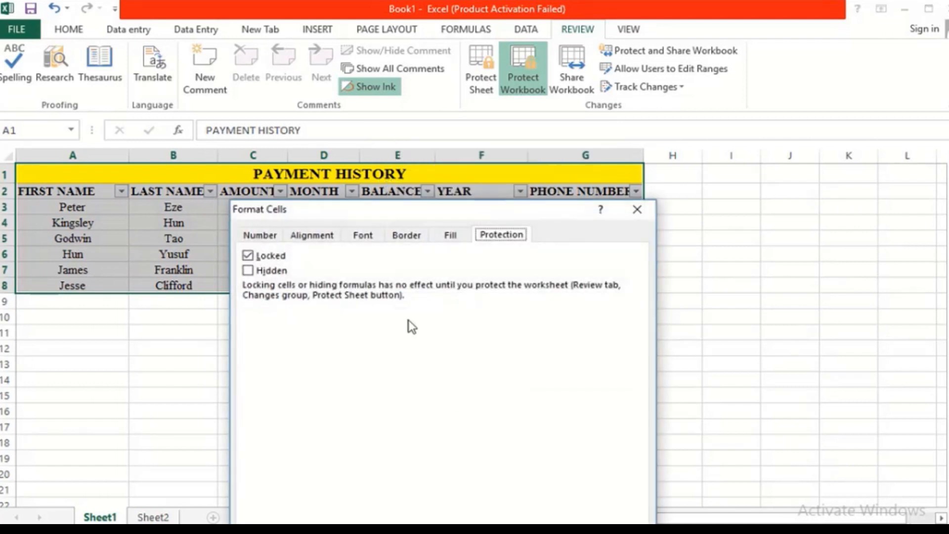
pyautogui.click(247, 256)
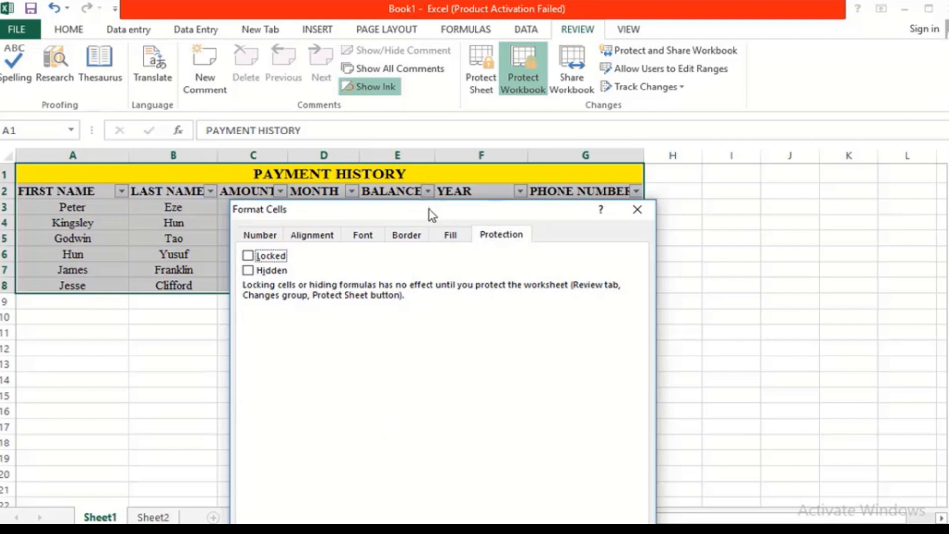
pyautogui.moveTo(429, 209); pyautogui.dragTo(411, 117)
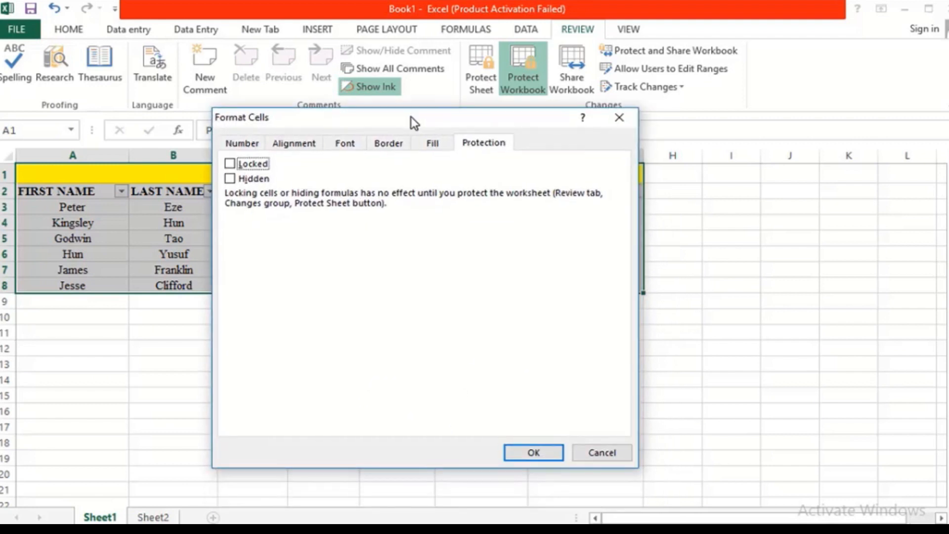
pyautogui.click(540, 451)
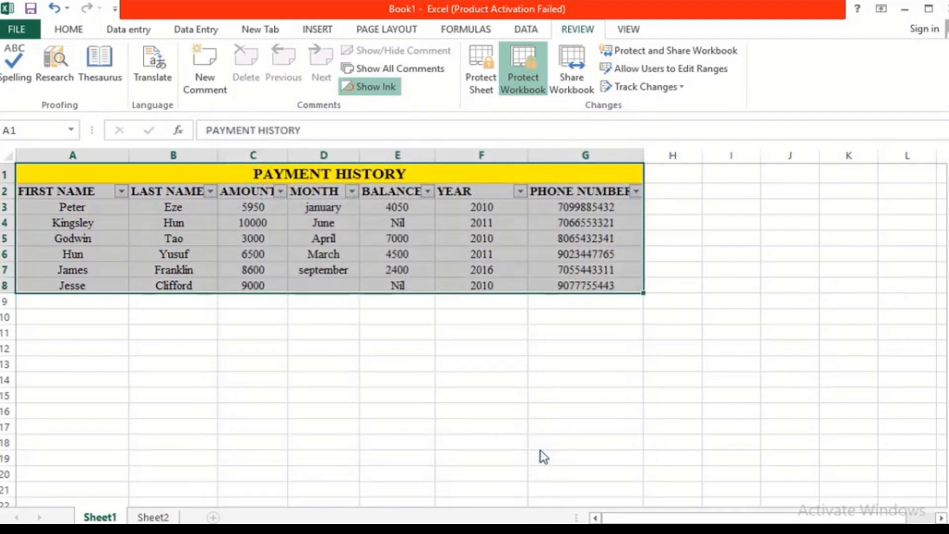
pyautogui.click(503, 392)
# Step: Mark only cells A2:E8, FIRST NAME through BALANCE, as Locked
pyautogui.moveTo(18, 192); pyautogui.dragTo(379, 285)
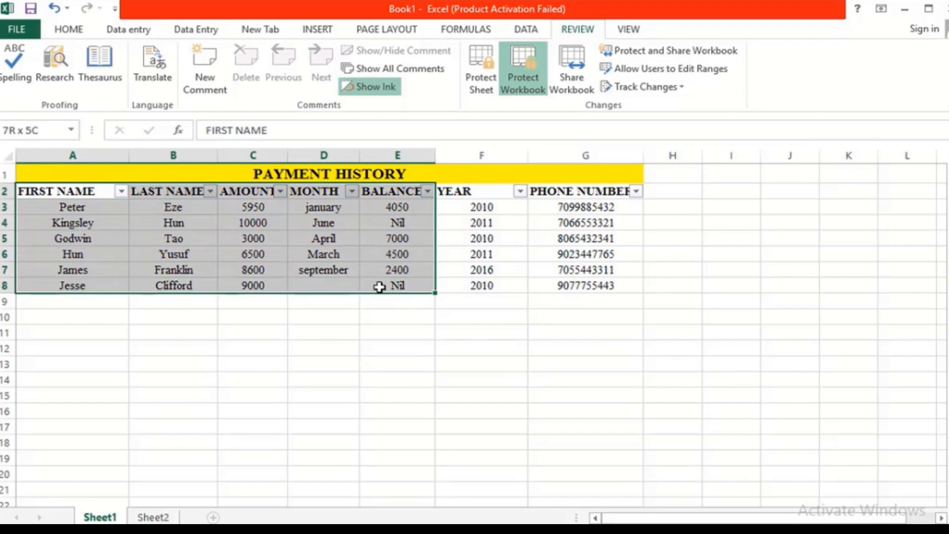
pyautogui.rightClick(311, 177)
pyautogui.press('Escape')
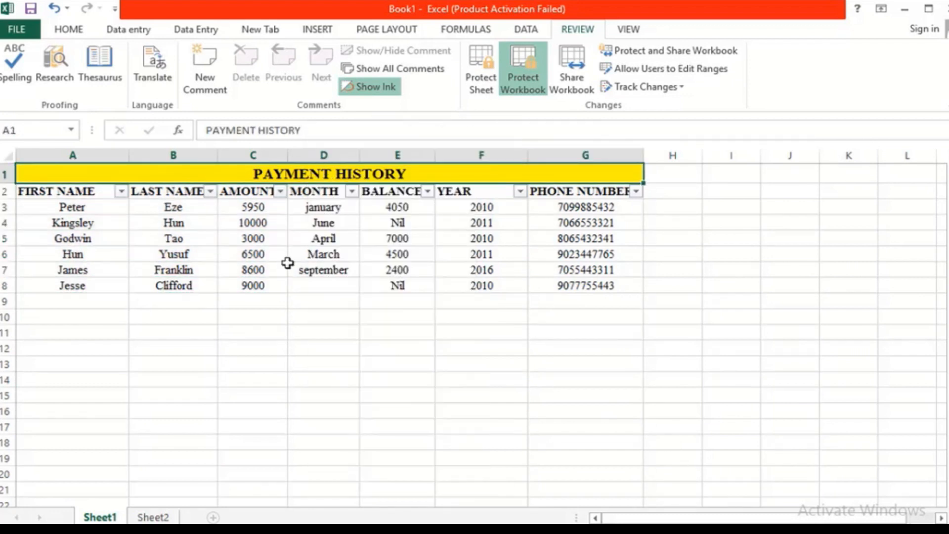
pyautogui.moveTo(16, 191); pyautogui.dragTo(390, 294)
pyautogui.rightClick(292, 239)
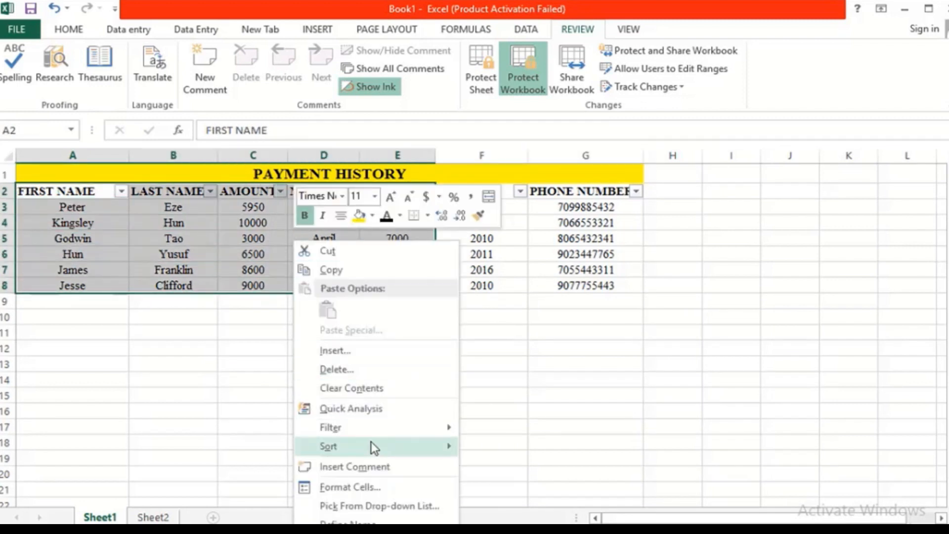
pyautogui.click(361, 487)
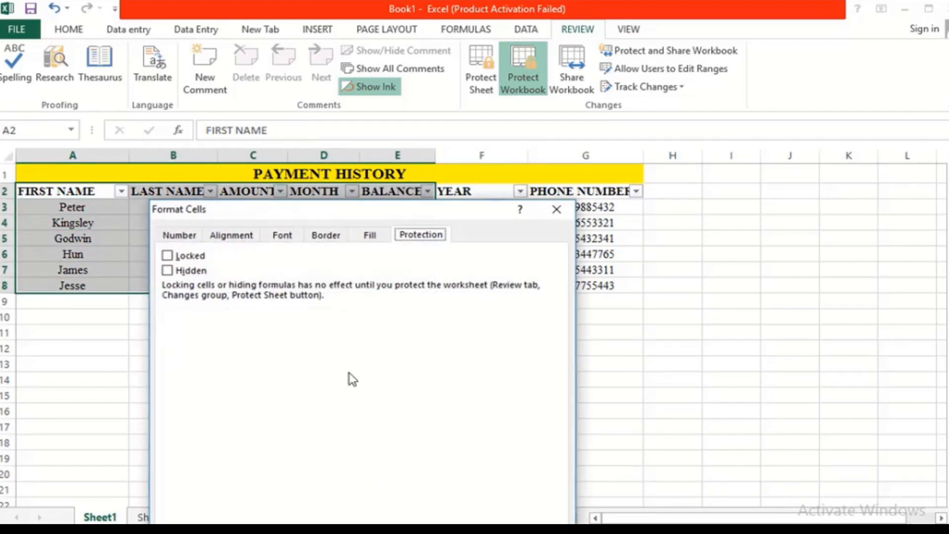
pyautogui.click(167, 256)
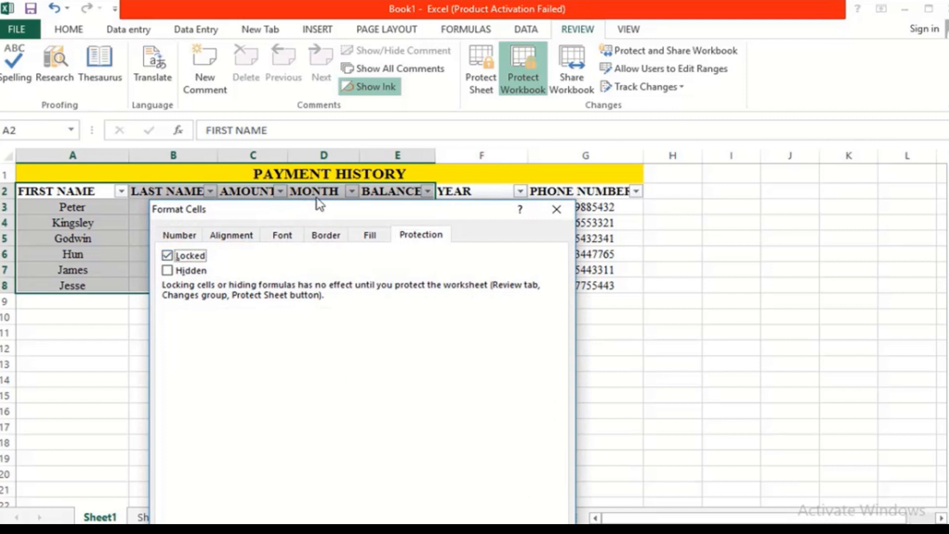
pyautogui.moveTo(333, 200); pyautogui.dragTo(322, 76)
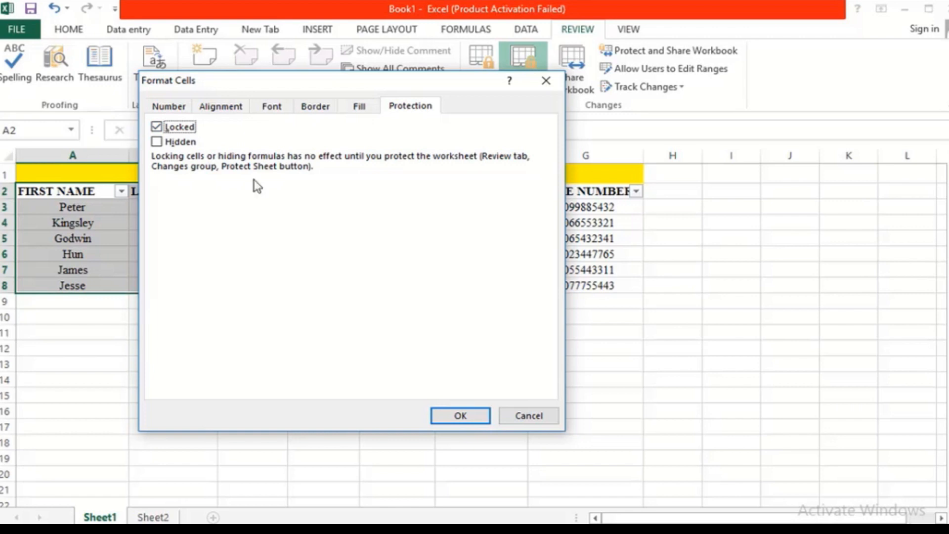
pyautogui.click(476, 414)
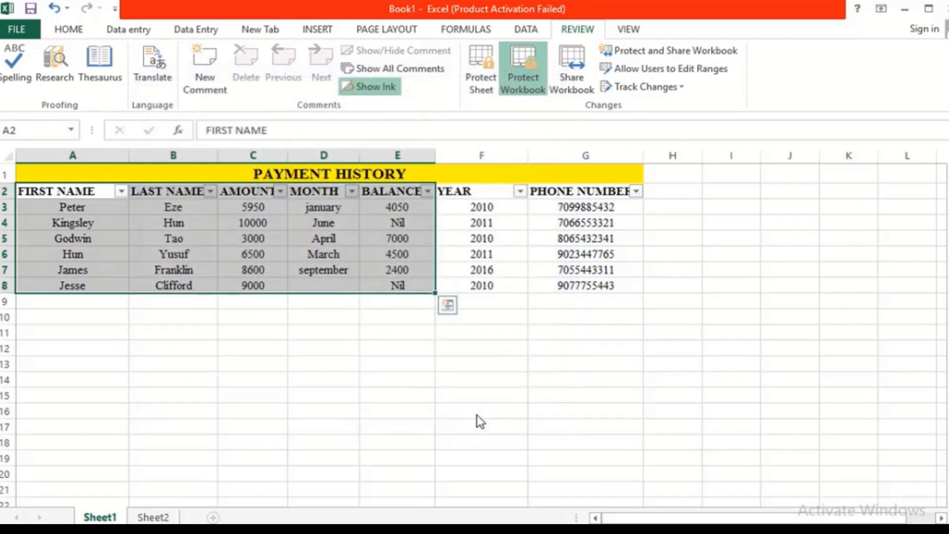
pyautogui.click(485, 84)
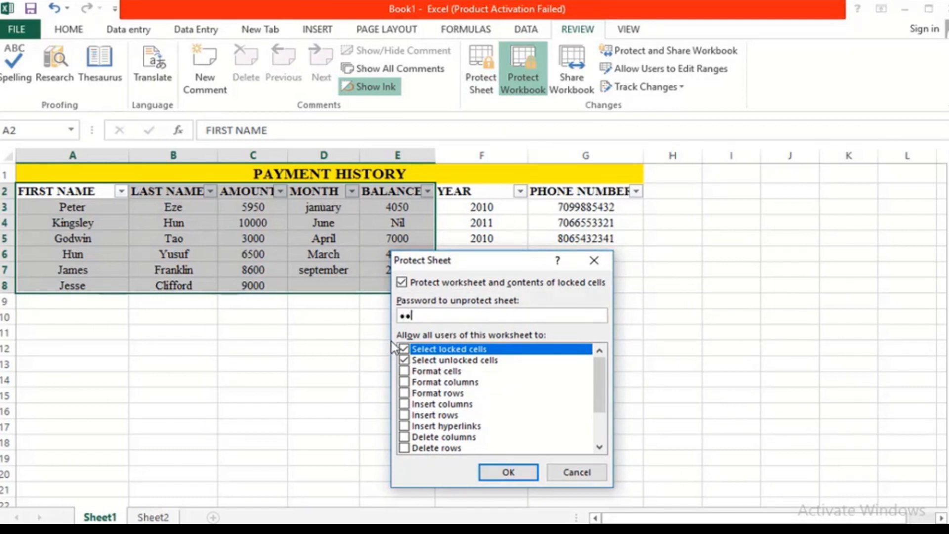
# Step: Enter and confirm the sheet password so Sheet1 is protected with A2:E8 locked
pyautogui.press('Return')
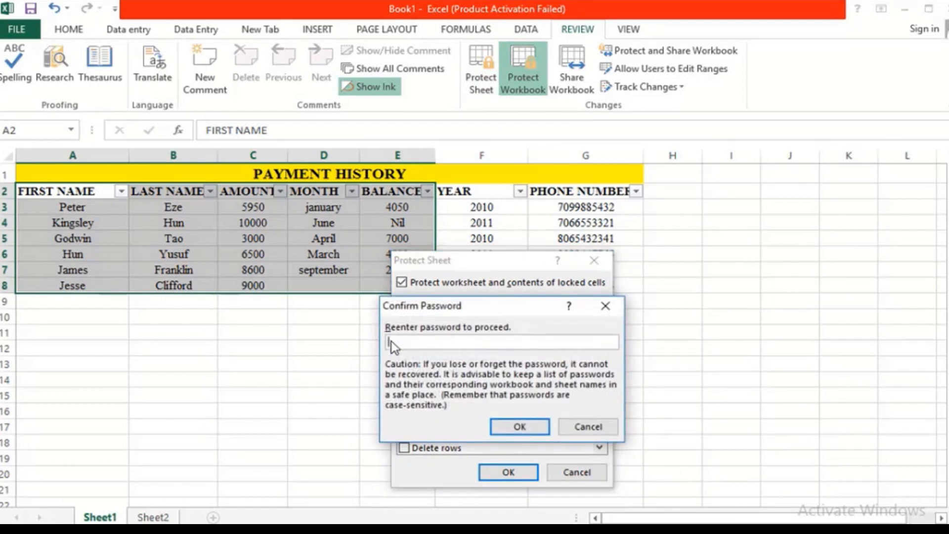
pyautogui.write('•••')
pyautogui.press('Return')
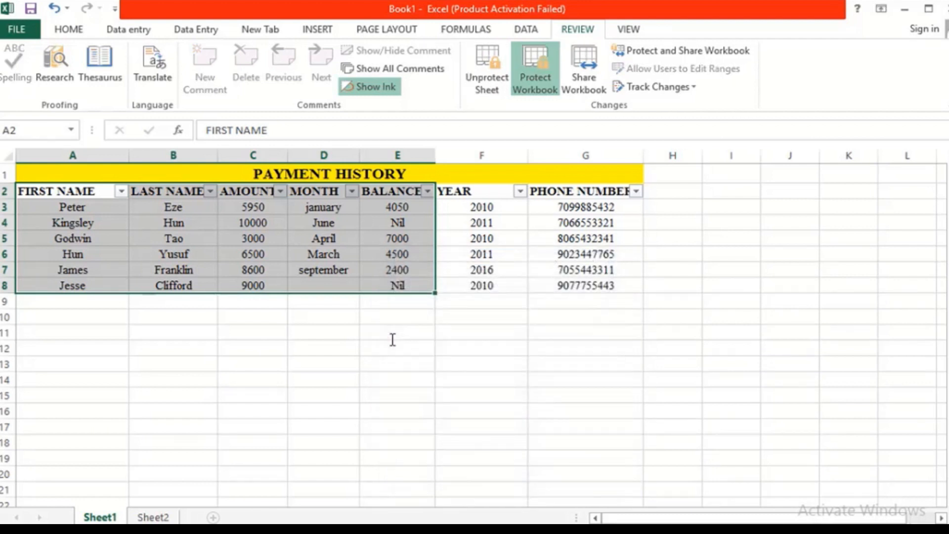
# Step: Change F8's YEAR from 2010 to 2017, then confirm locked cell C8 refuses editing
pyautogui.click(461, 307)
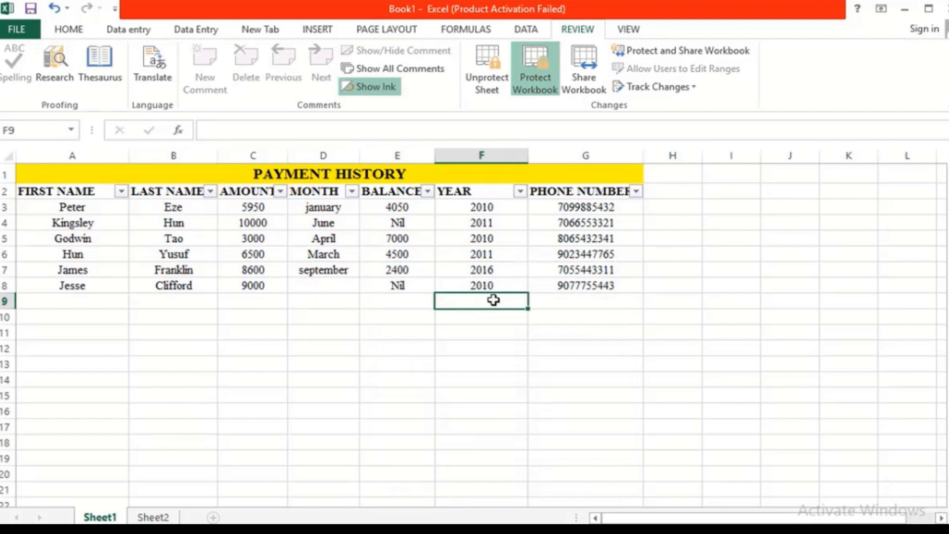
pyautogui.click(523, 285)
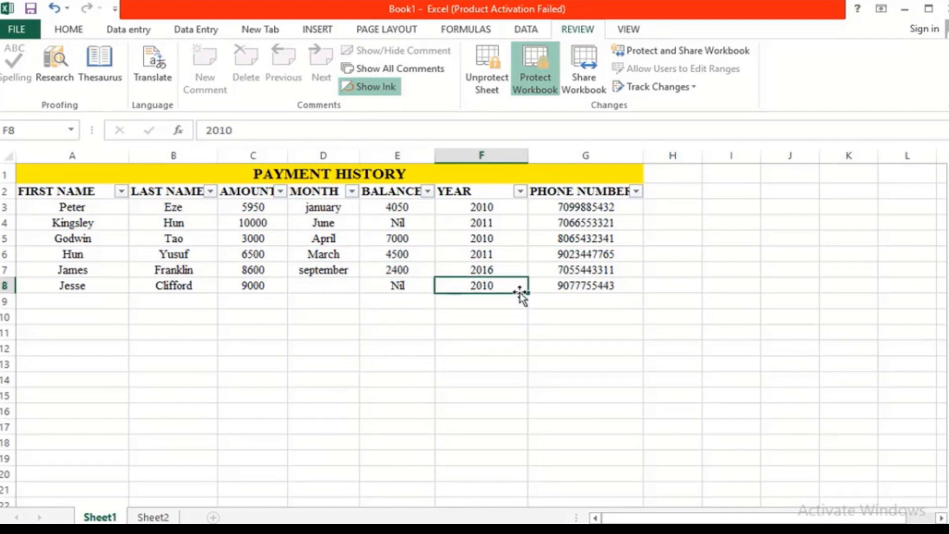
pyautogui.write('2017')
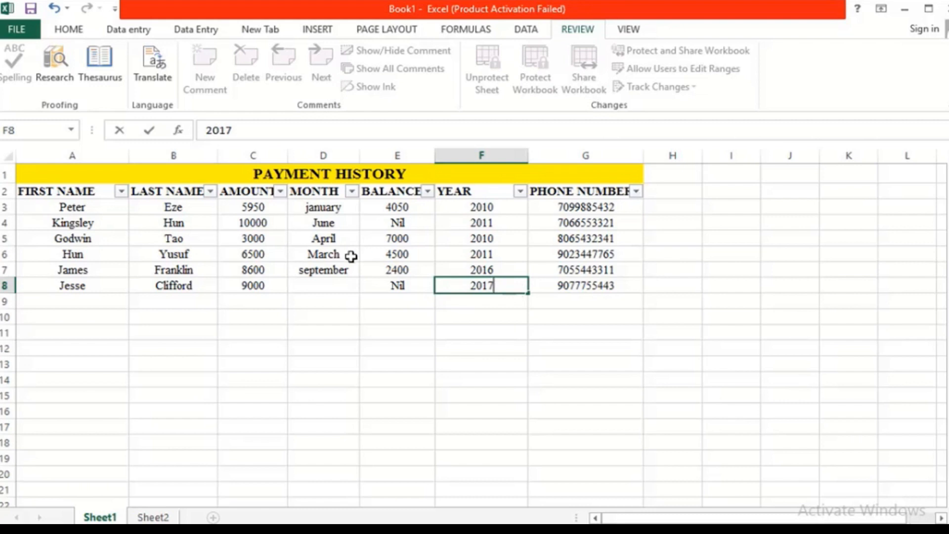
pyautogui.click(266, 287)
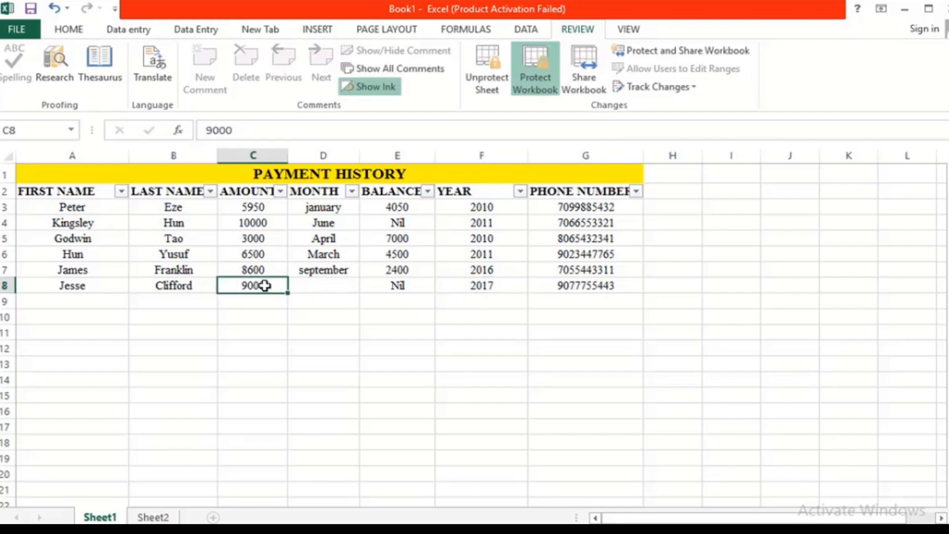
pyautogui.doubleClick(265, 286)
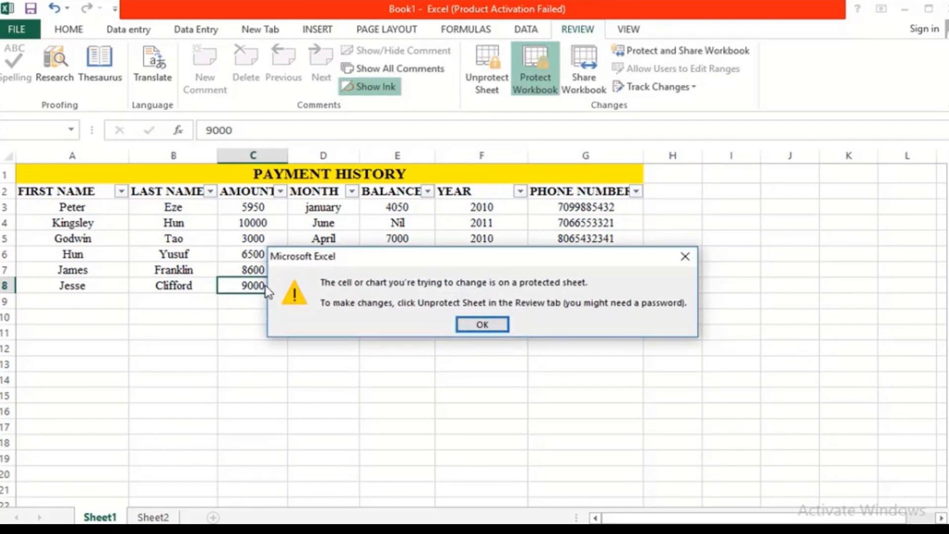
pyautogui.click(685, 257)
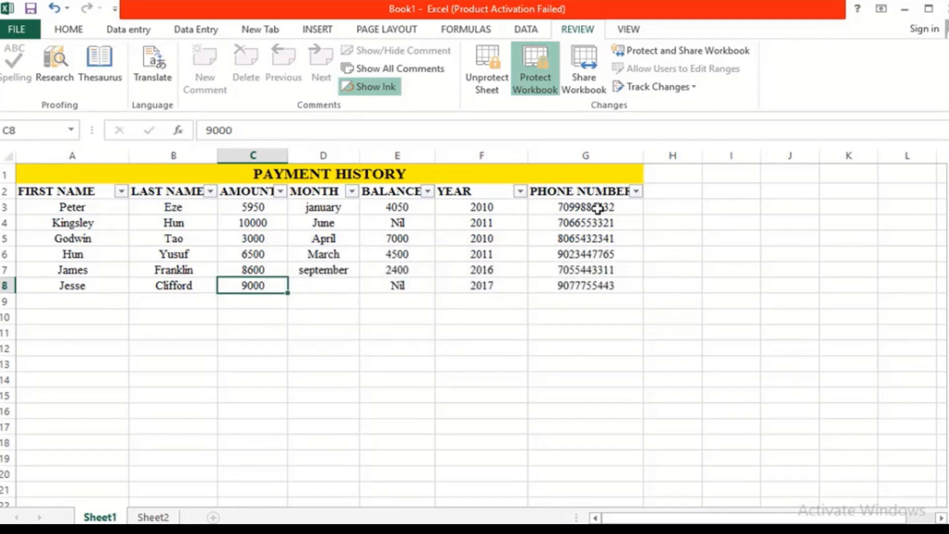